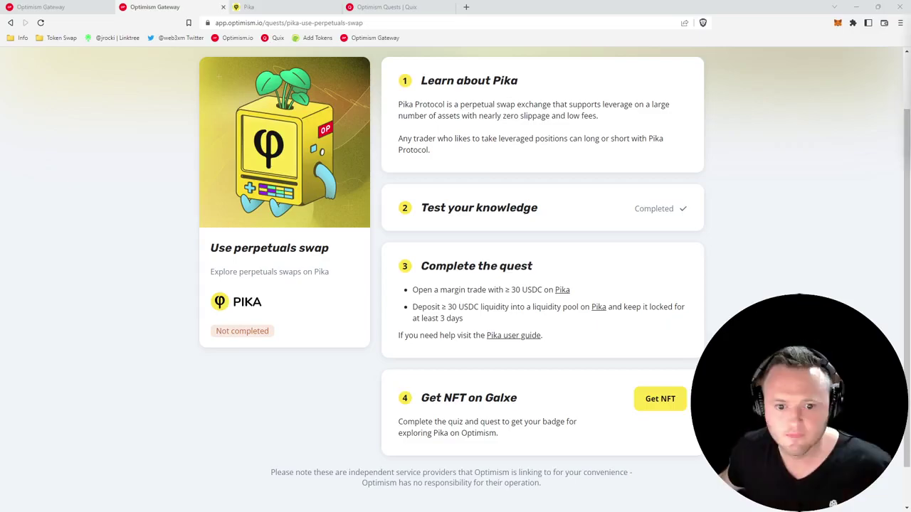
# Highlight the margin-trade and liquidity-deposit requirements on the Pika quest page
pyautogui.moveTo(414, 290); pyautogui.dragTo(578, 291)
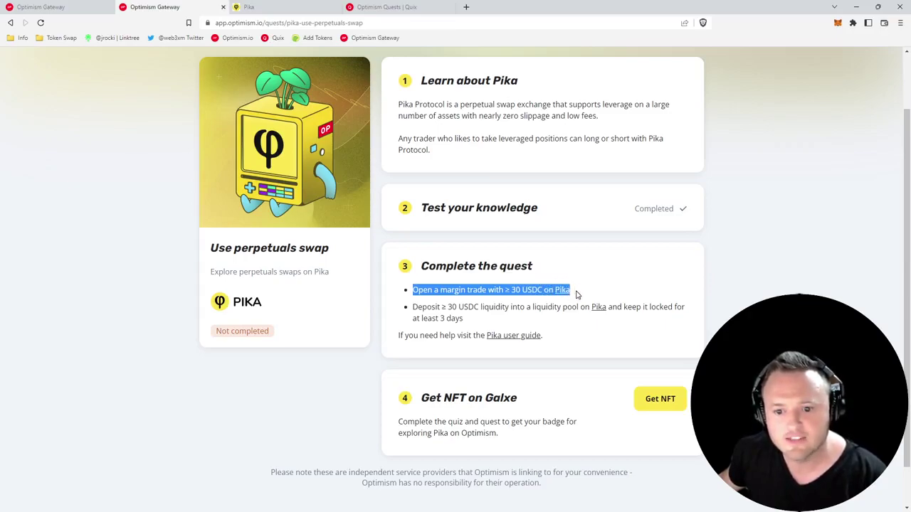
pyautogui.click(578, 293)
pyautogui.moveTo(466, 318); pyautogui.dragTo(413, 311)
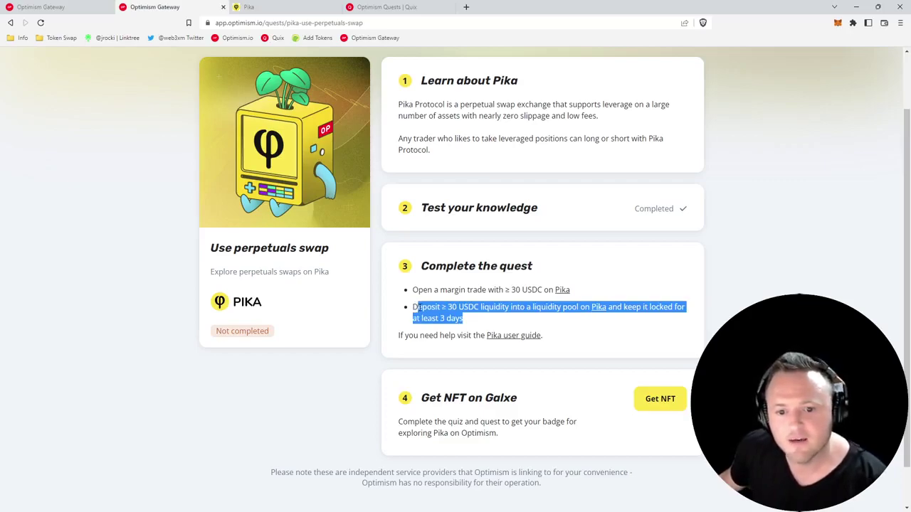
pyautogui.moveTo(413, 311); pyautogui.dragTo(406, 311)
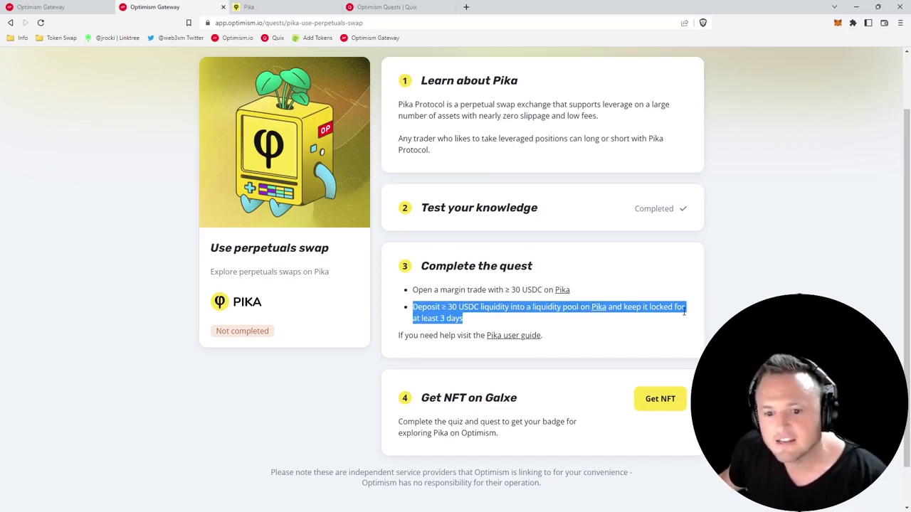
pyautogui.click(466, 323)
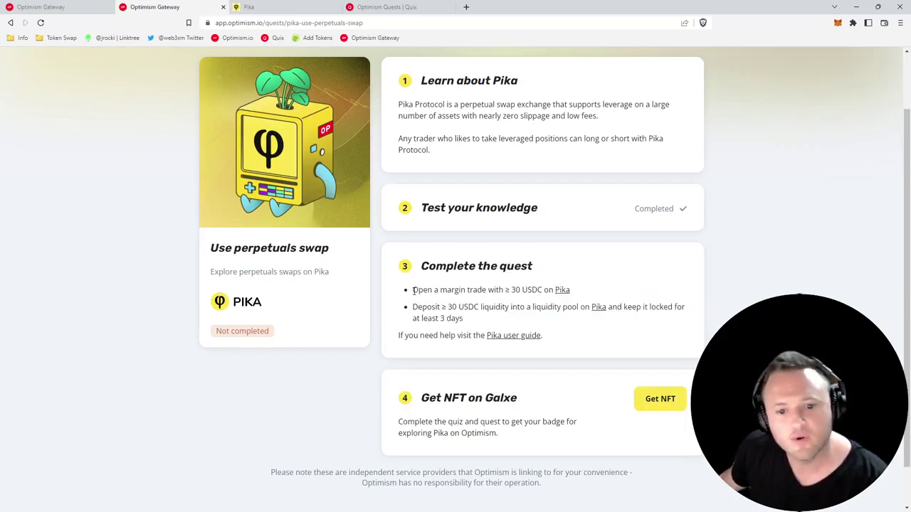
# Open Pika's trading page from the margin-trade bullet, pick ETH-USD, and focus the Margin field
pyautogui.click(564, 292)
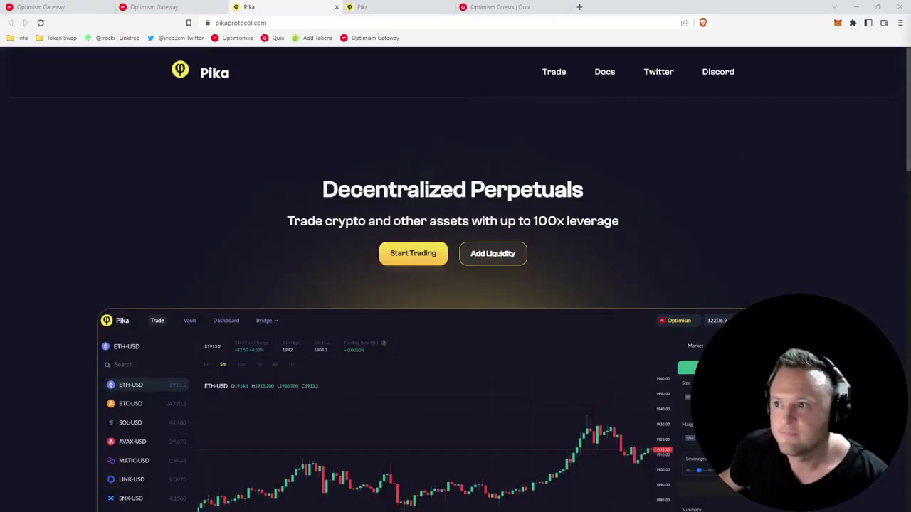
pyautogui.click(420, 259)
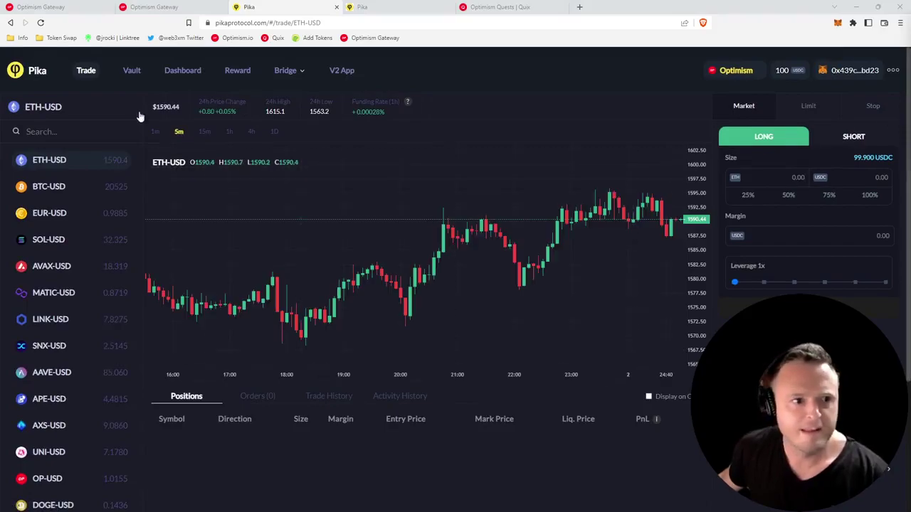
pyautogui.click(91, 72)
pyautogui.click(40, 163)
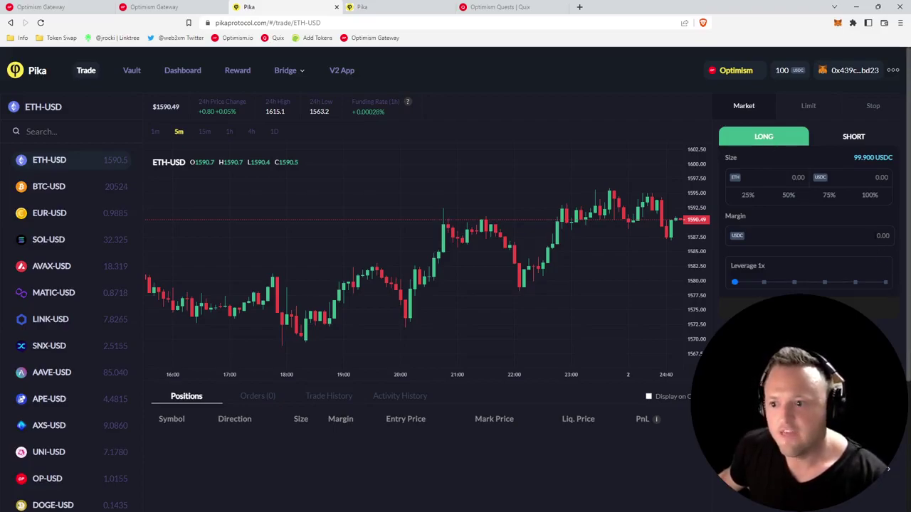
pyautogui.click(889, 235)
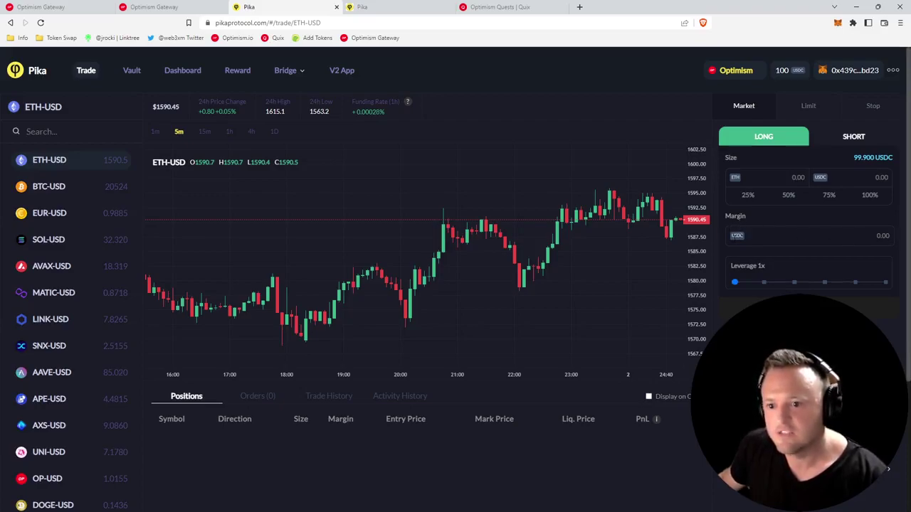
# Fill the ETH-USD long with 35 USDC margin at 2x leverage, re-entering 35 after a reload
pyautogui.write('35')
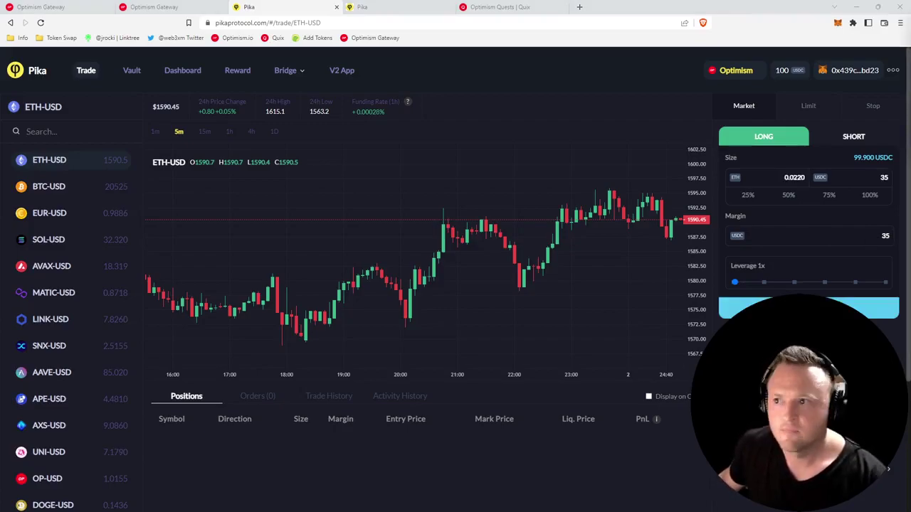
pyautogui.moveTo(734, 282); pyautogui.dragTo(737, 284)
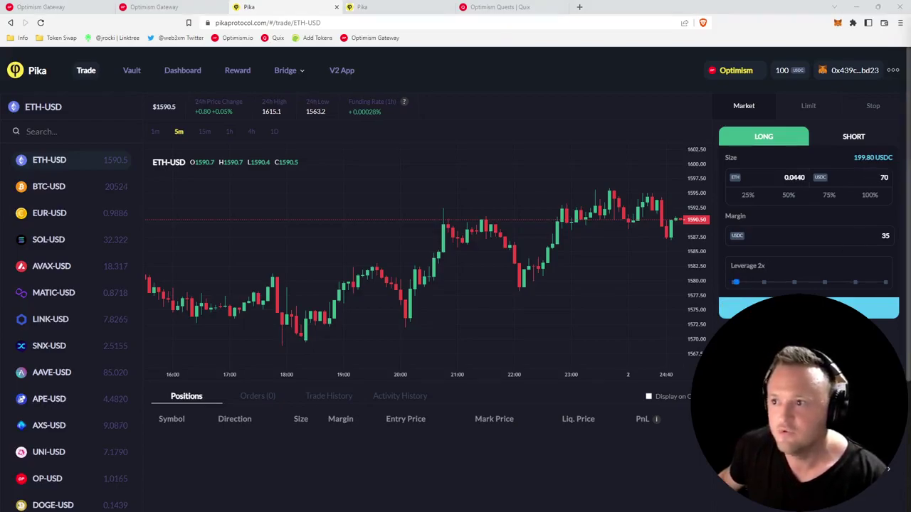
pyautogui.click(820, 240)
pyautogui.doubleClick(886, 235)
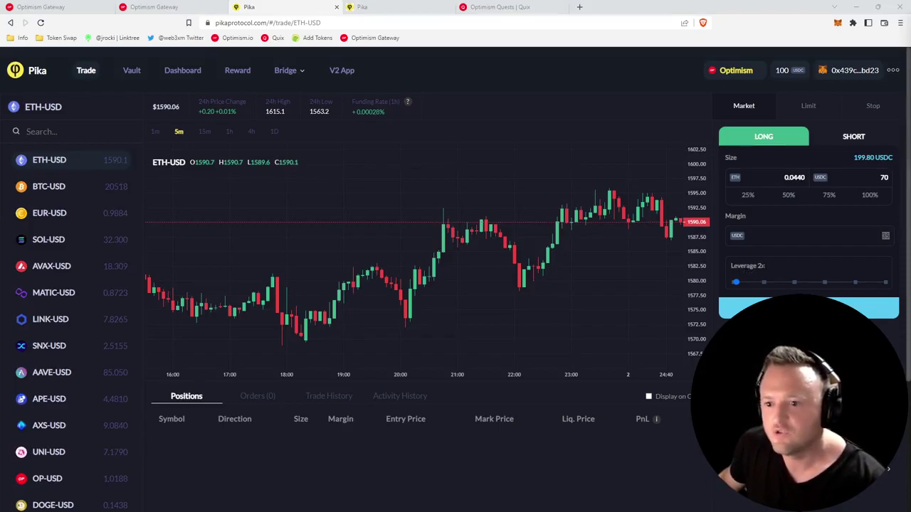
pyautogui.click(882, 236)
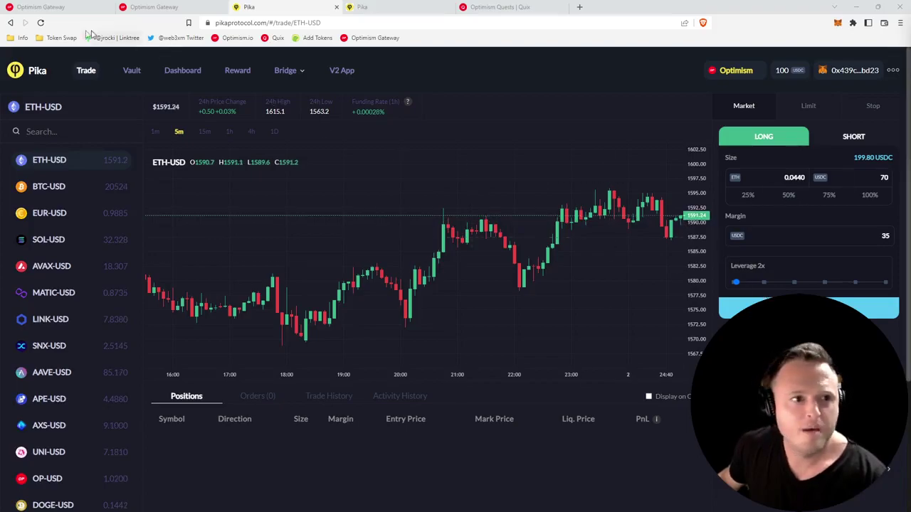
pyautogui.click(40, 24)
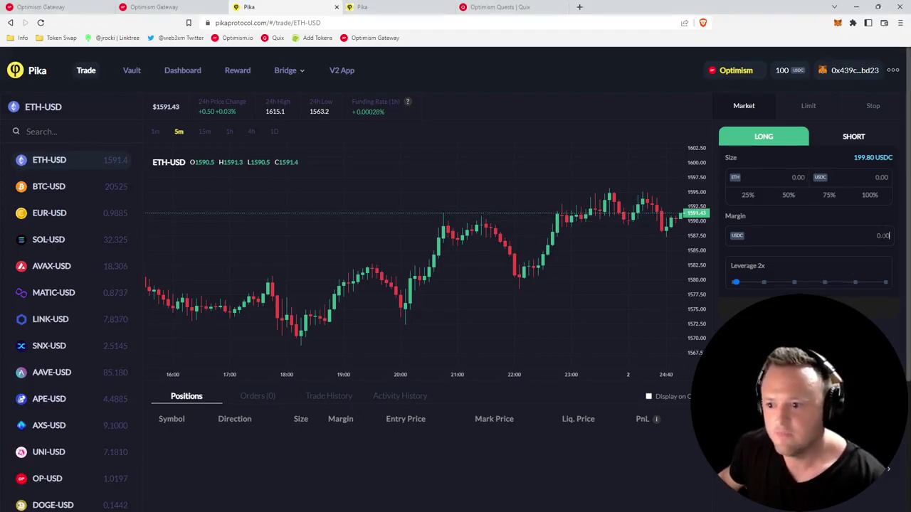
pyautogui.write('35')
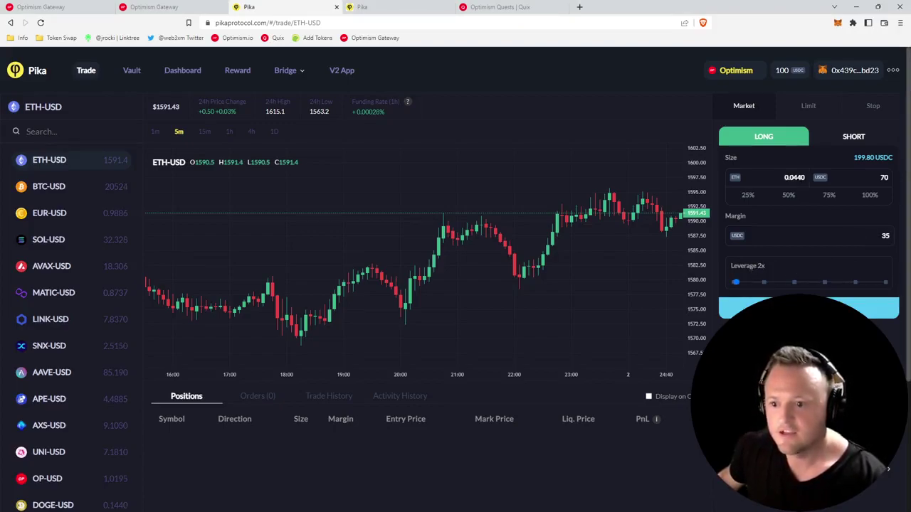
# Accept the terms and confirm the 70 USDC ETH-USD long market order at 2x
pyautogui.click(811, 309)
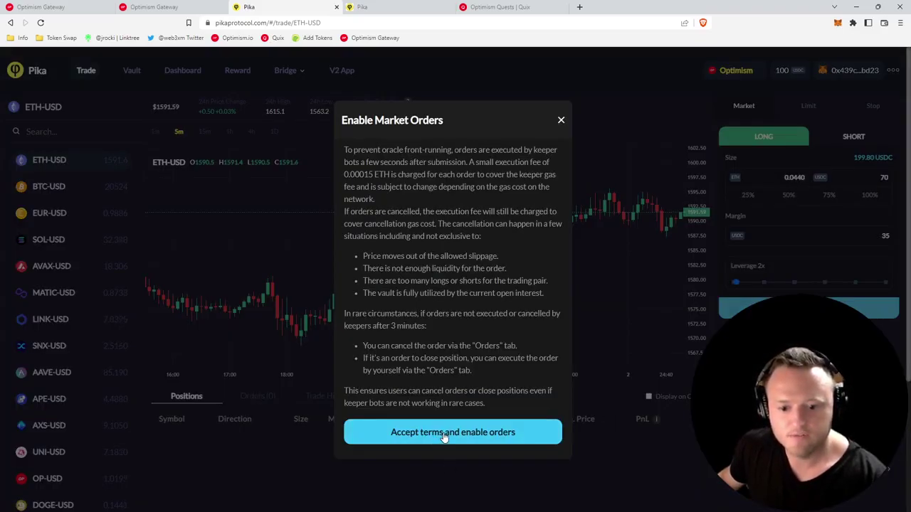
pyautogui.click(418, 434)
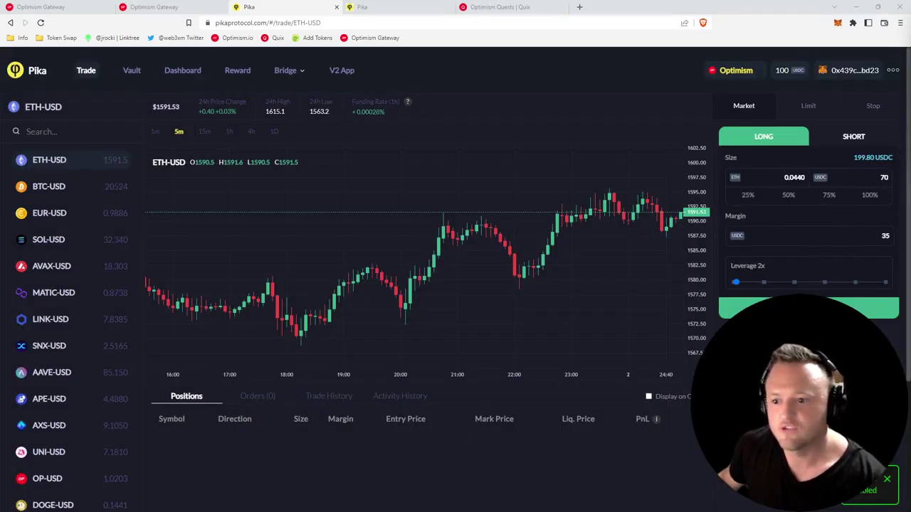
pyautogui.click(754, 308)
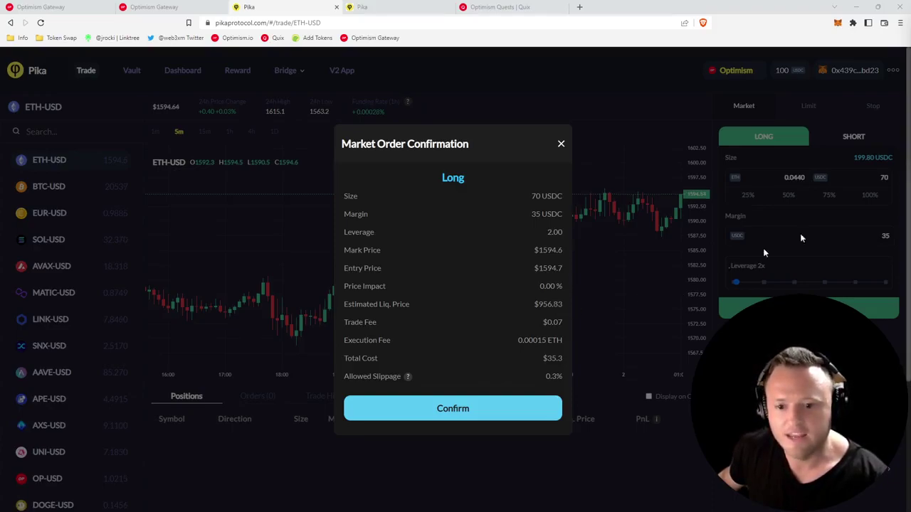
pyautogui.click(465, 410)
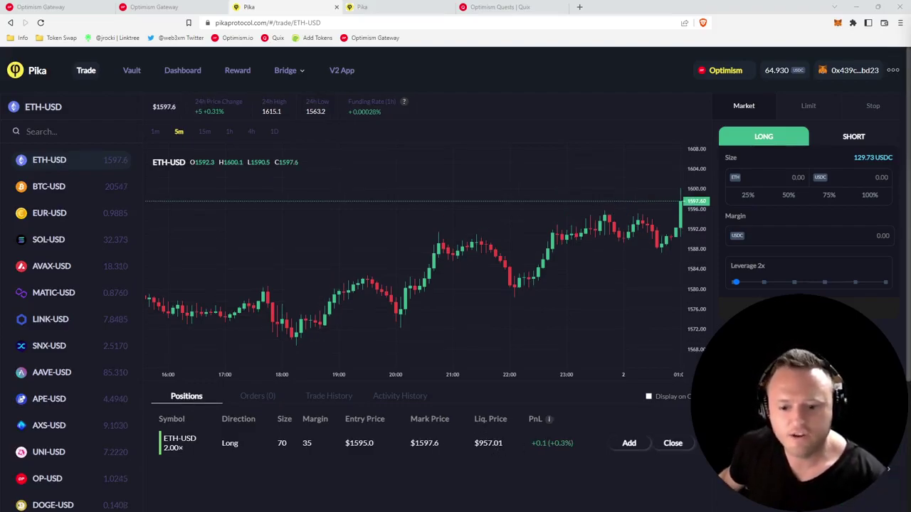
# Close 100% of the ETH-USD long, dismiss the result, and close the extra Pika tab
pyautogui.click(672, 444)
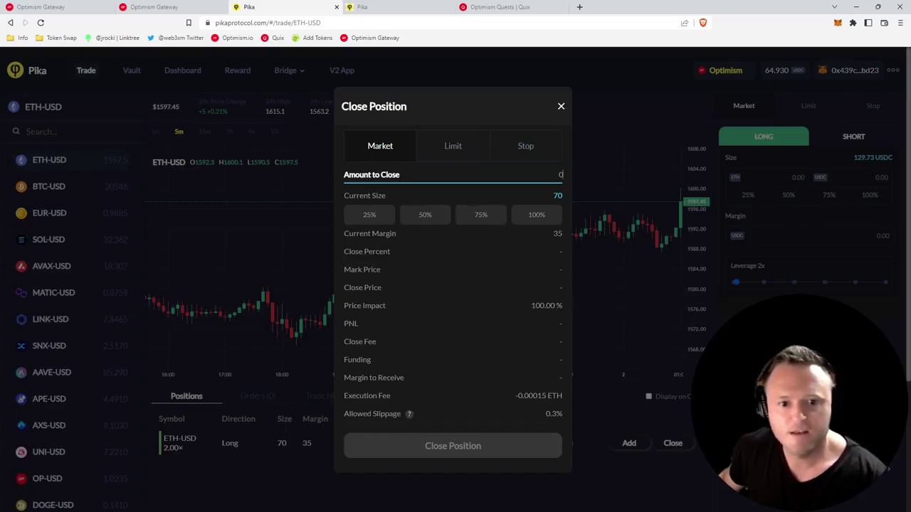
pyautogui.click(558, 198)
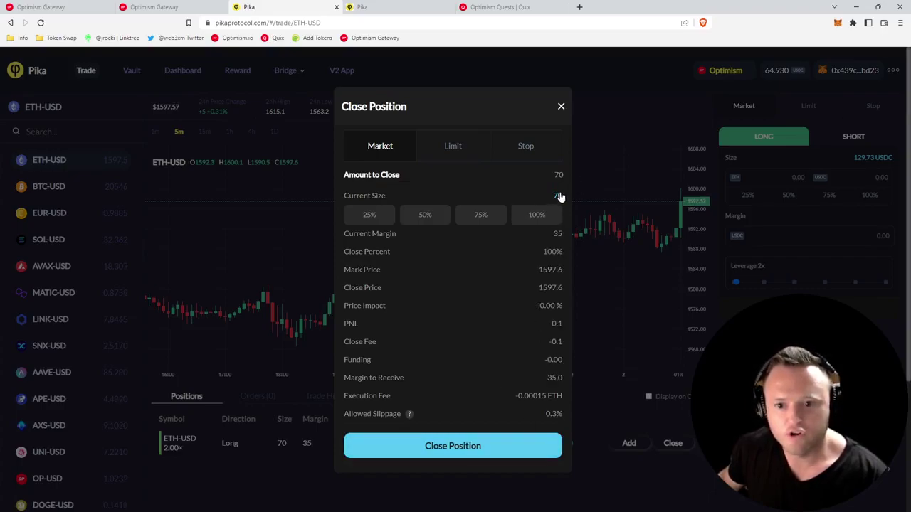
pyautogui.click(459, 451)
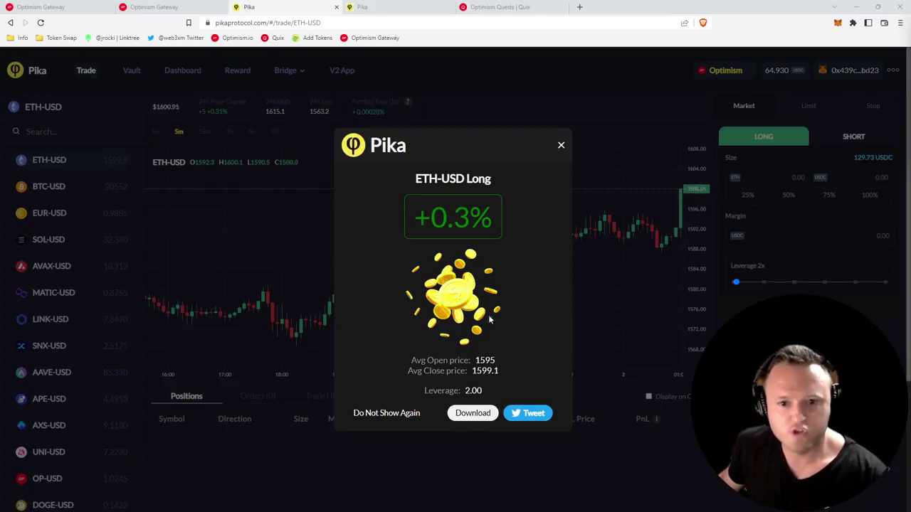
pyautogui.click(562, 146)
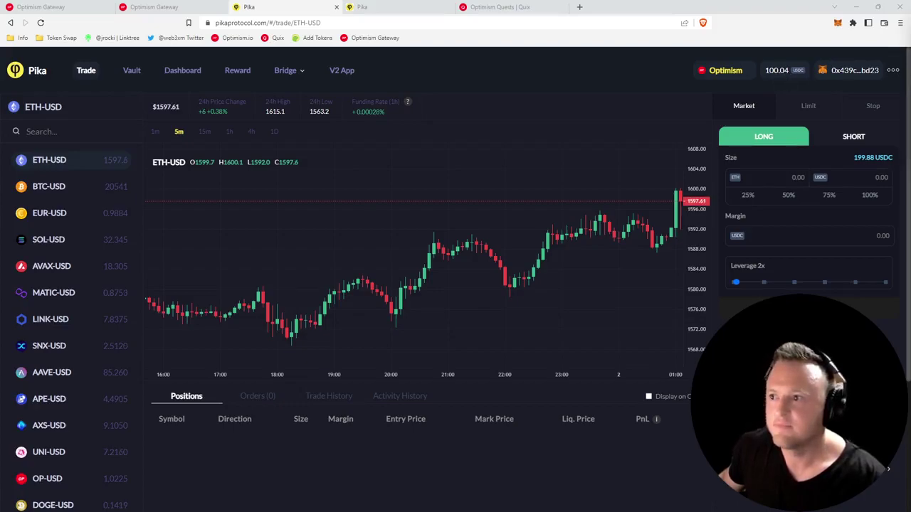
pyautogui.click(399, 6)
pyautogui.click(450, 6)
# Return to the quest tab and highlight the 30 USDC liquidity deposit requirement
pyautogui.click(57, 6)
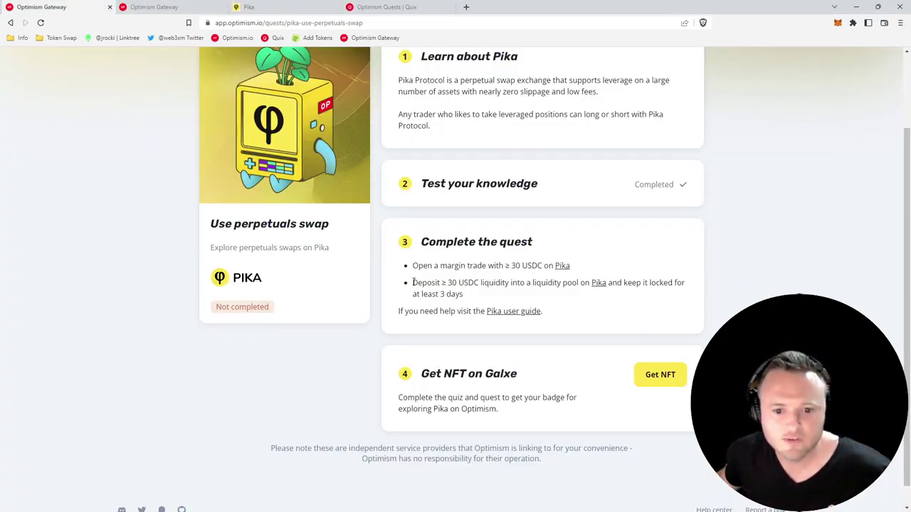
pyautogui.moveTo(413, 282); pyautogui.dragTo(472, 300)
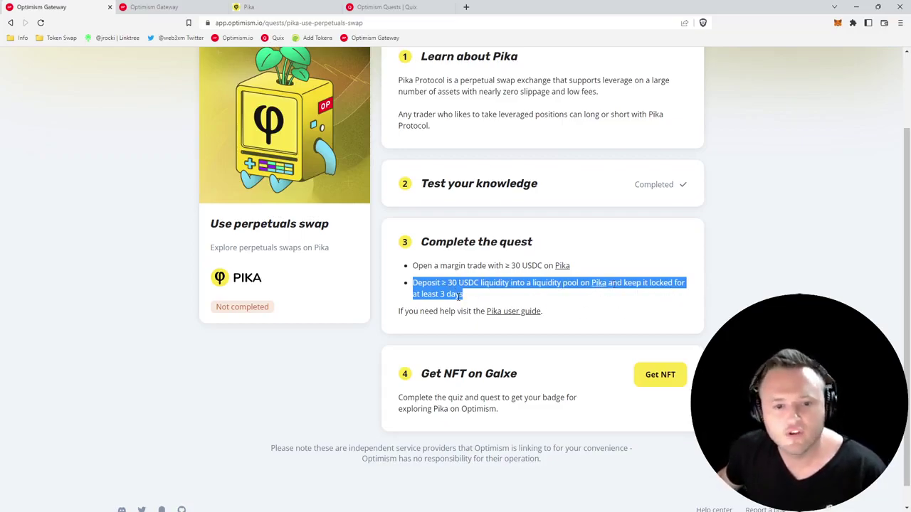
# Go to the Pika vault page and scroll down to the USDC Vault
pyautogui.click(274, 9)
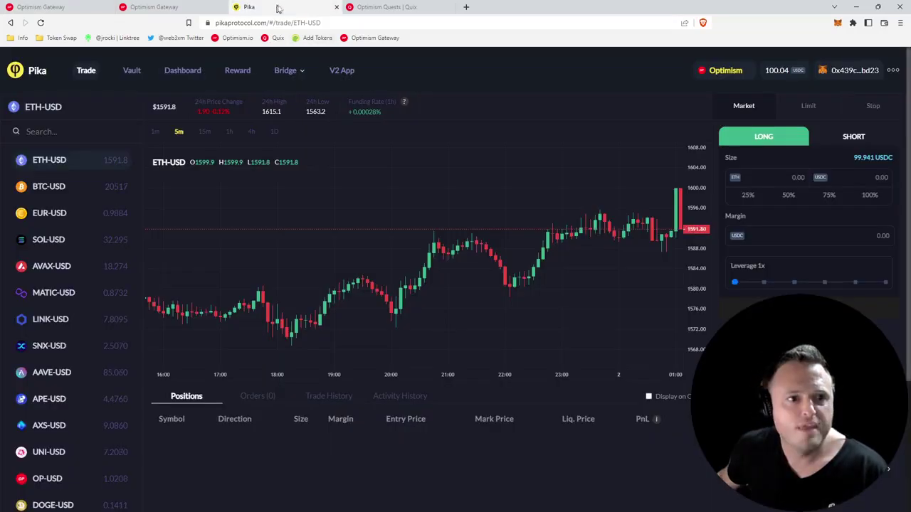
pyautogui.click(130, 71)
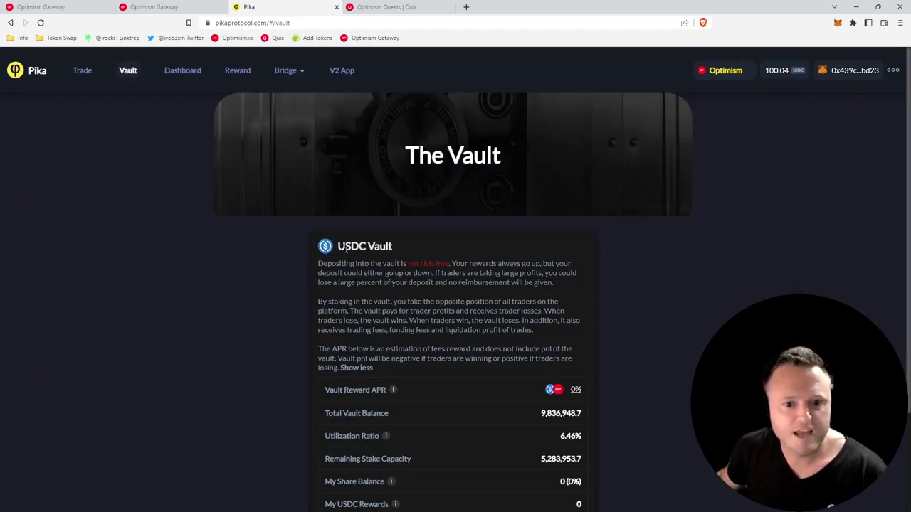
pyautogui.moveTo(339, 250); pyautogui.dragTo(414, 249)
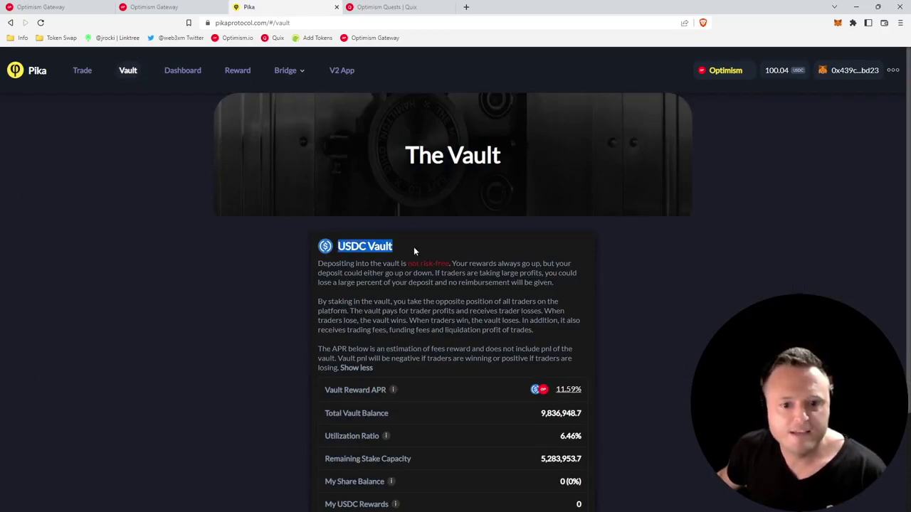
pyautogui.click(414, 249)
pyautogui.scroll(-2, 413, 246)
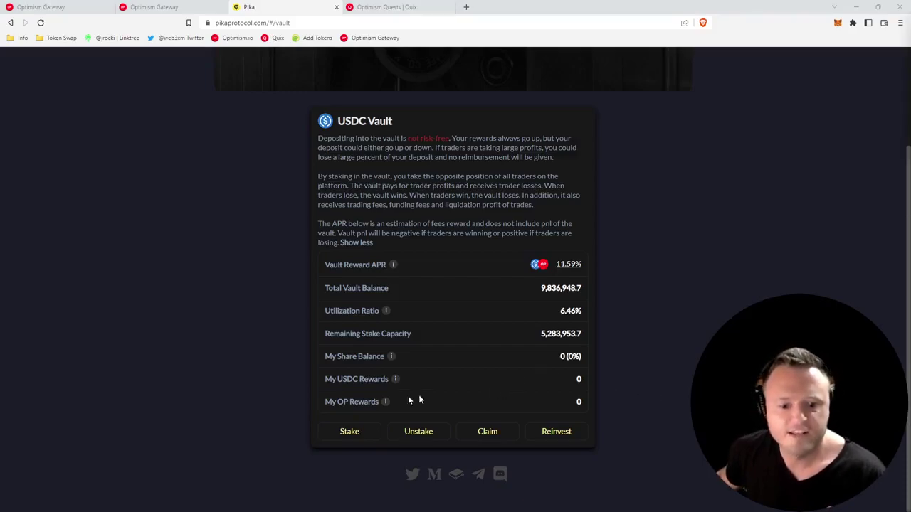
# Approve and stake 35 USDC in the USDC Vault
pyautogui.click(349, 432)
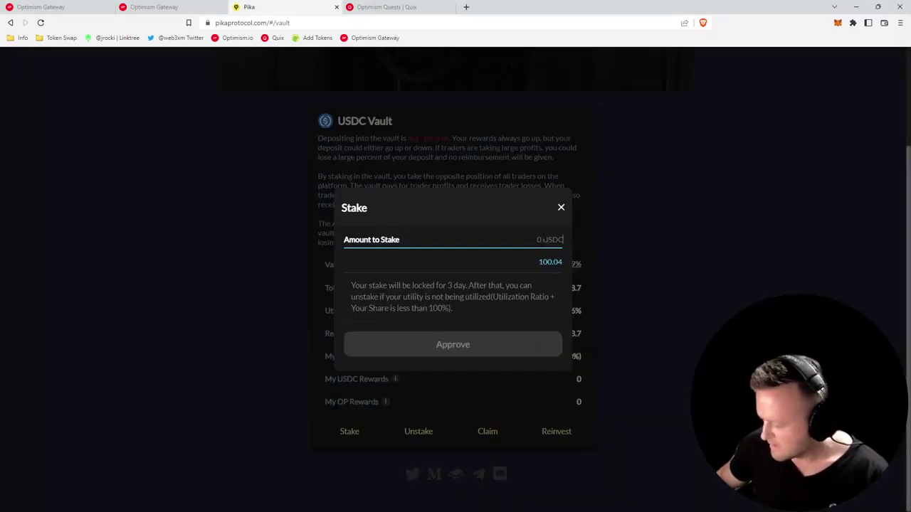
pyautogui.write('35')
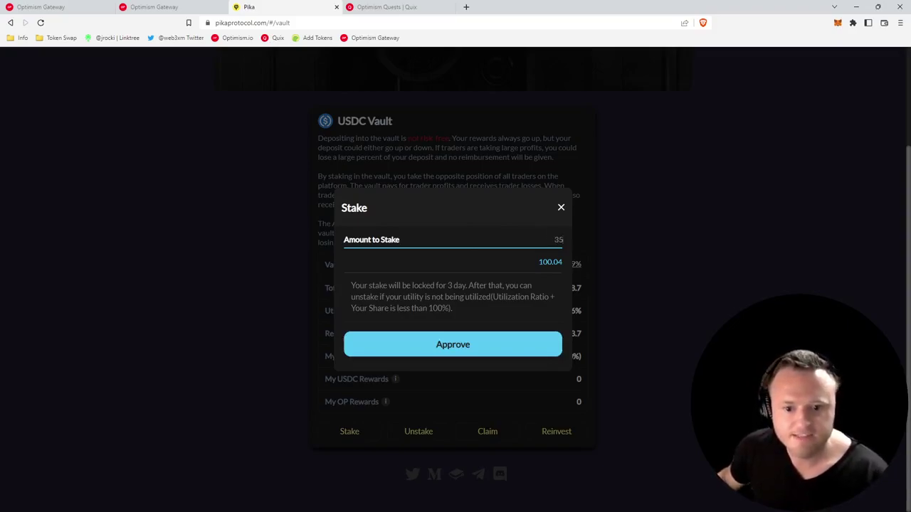
pyautogui.click(476, 353)
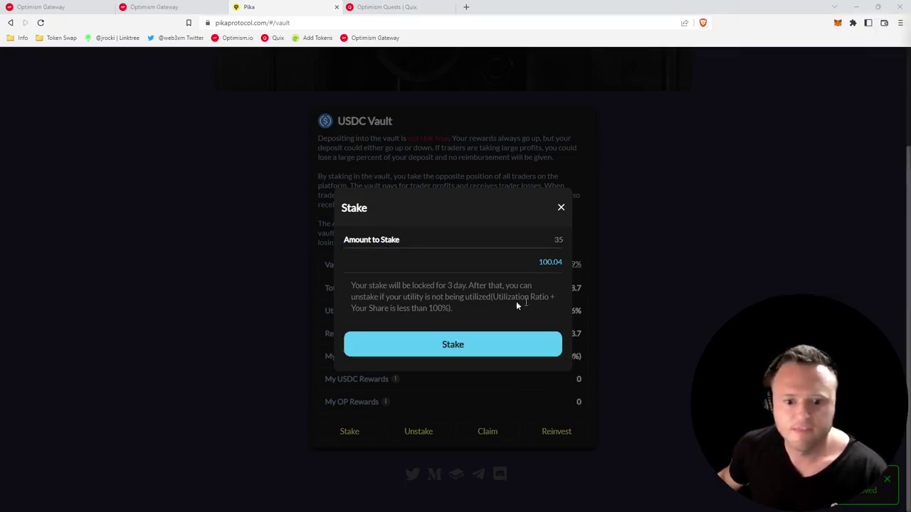
pyautogui.click(446, 352)
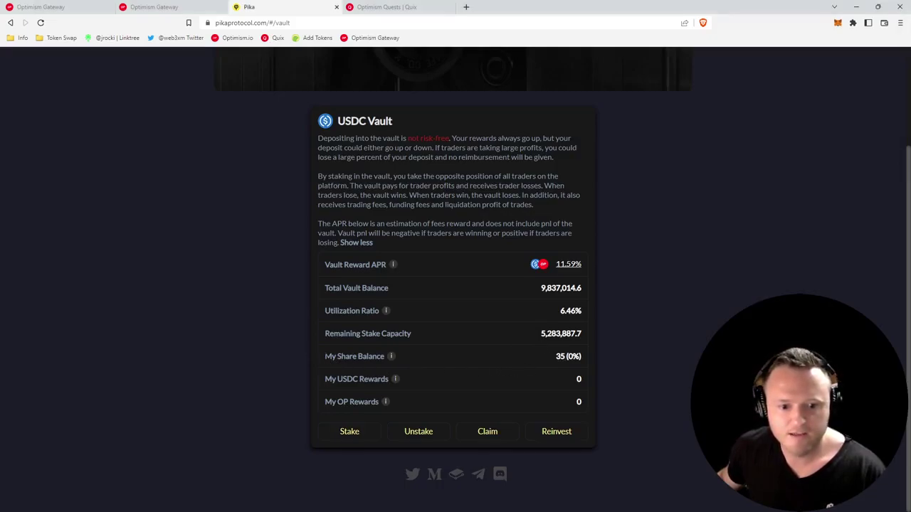
# Review the vault's 35 share balance and reward rows, then check the lock in Unstake
pyautogui.moveTo(325, 356); pyautogui.dragTo(393, 362)
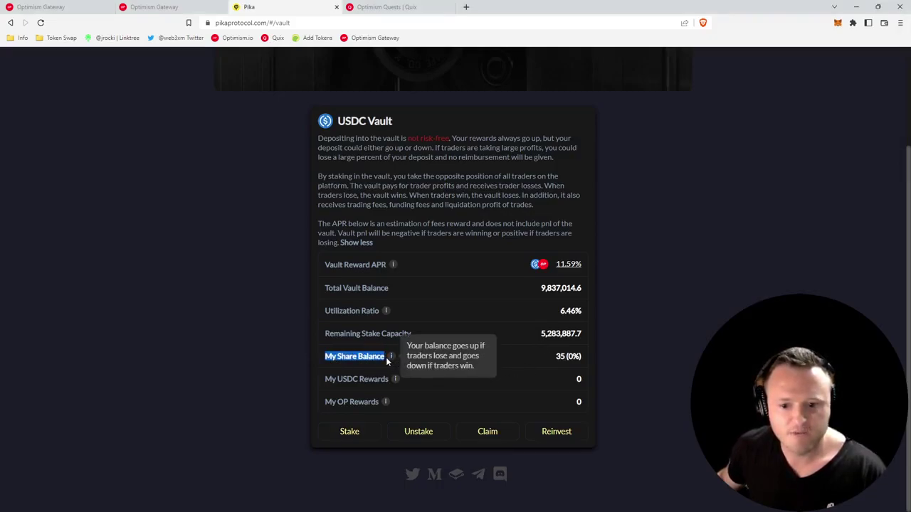
pyautogui.moveTo(555, 356); pyautogui.dragTo(567, 356)
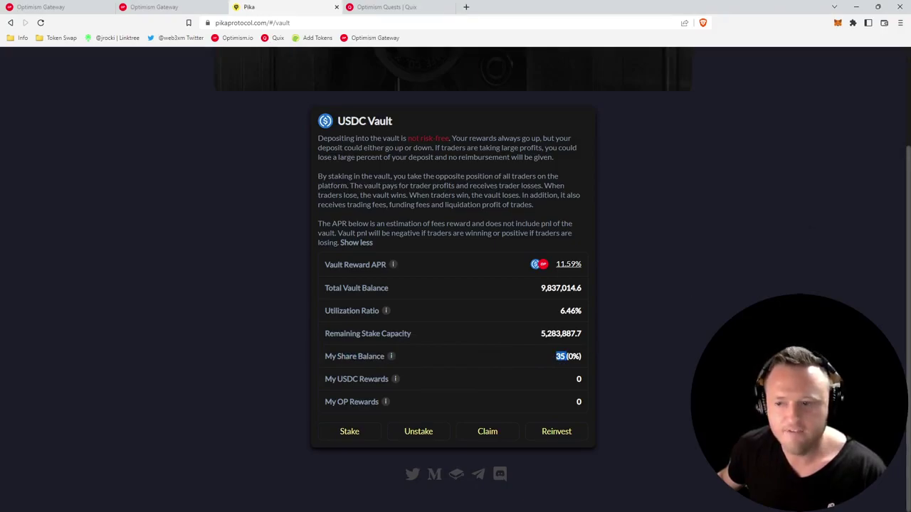
pyautogui.click(575, 366)
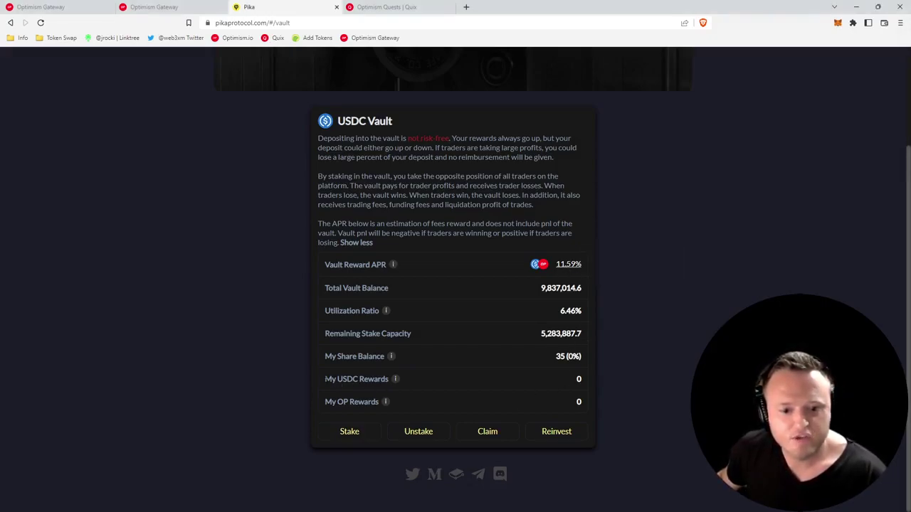
pyautogui.moveTo(324, 378); pyautogui.dragTo(550, 385)
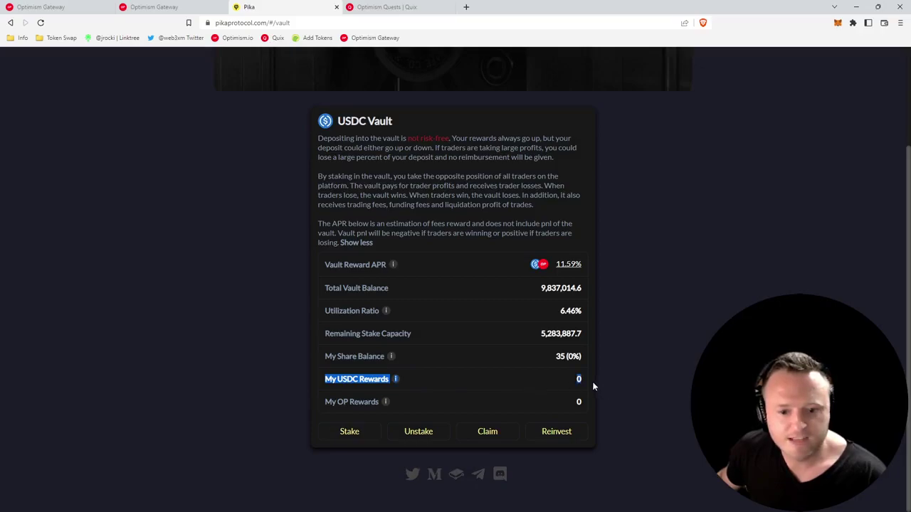
pyautogui.moveTo(324, 402); pyautogui.dragTo(541, 403)
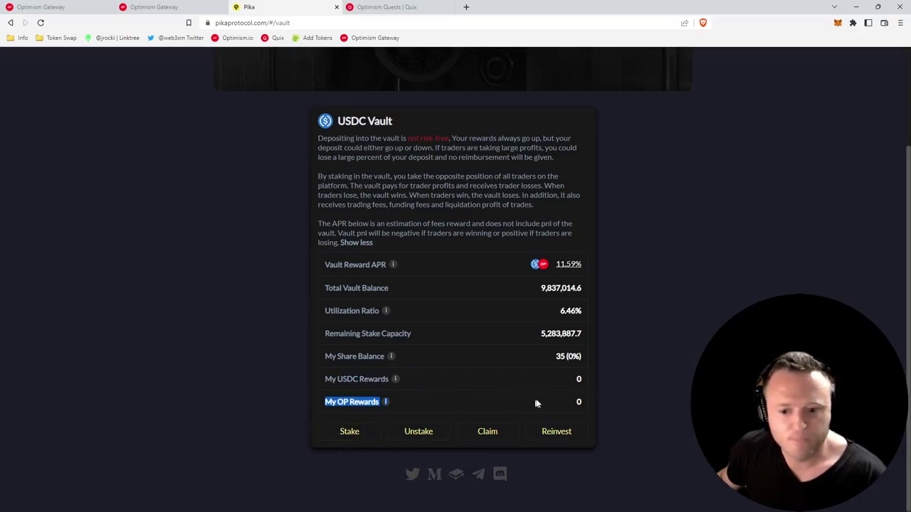
pyautogui.click(427, 436)
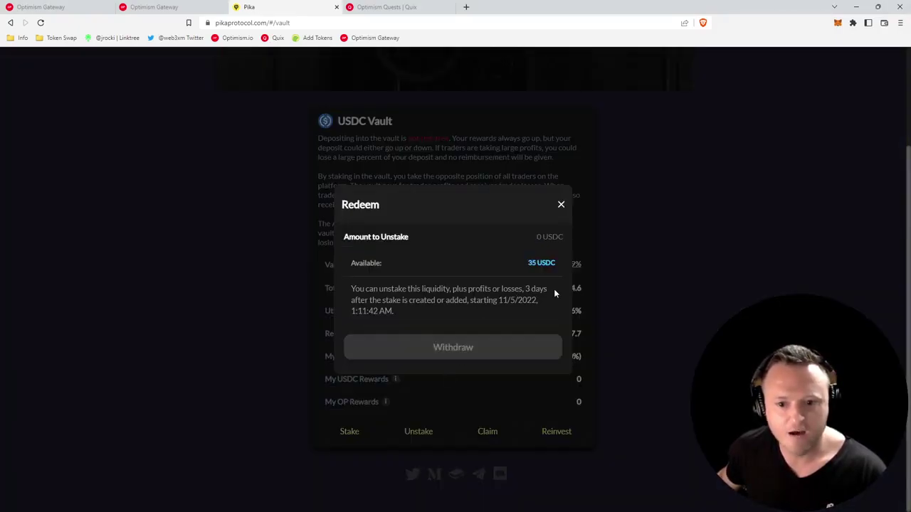
pyautogui.click(560, 206)
# Switch to the Optimism Pika quest page and dismiss the claim's transaction-submitted notice
pyautogui.click(32, 11)
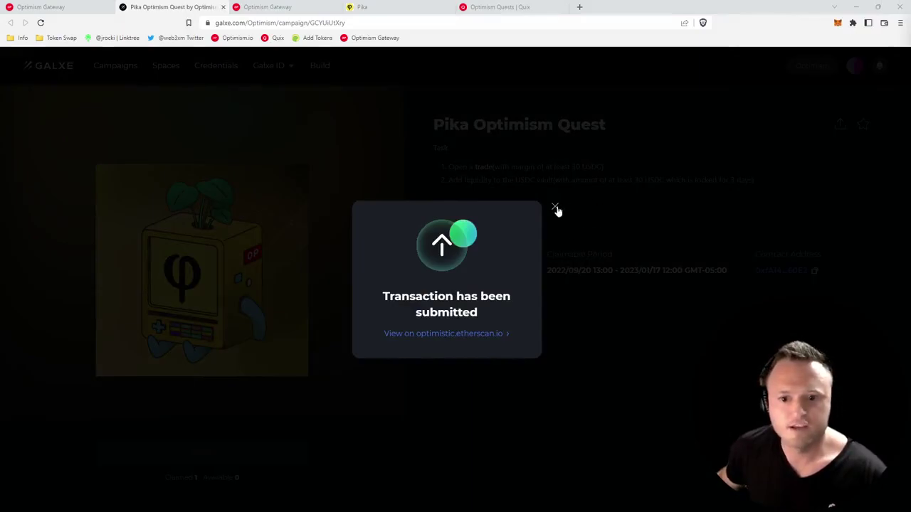
pyautogui.click(555, 208)
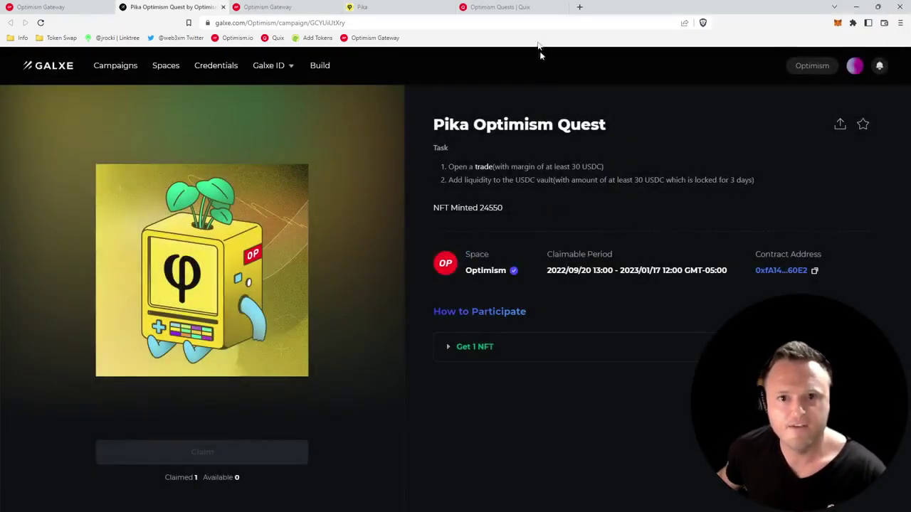
pyautogui.click(522, 7)
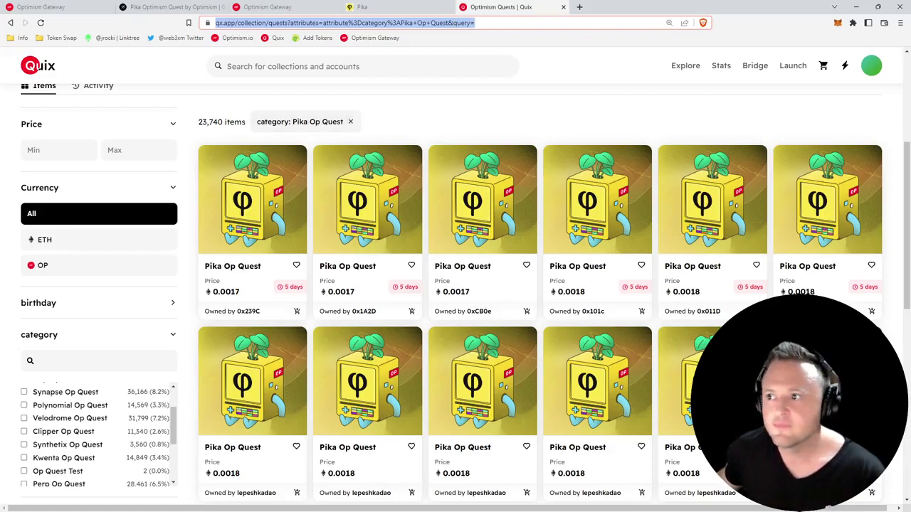
pyautogui.press('Return')
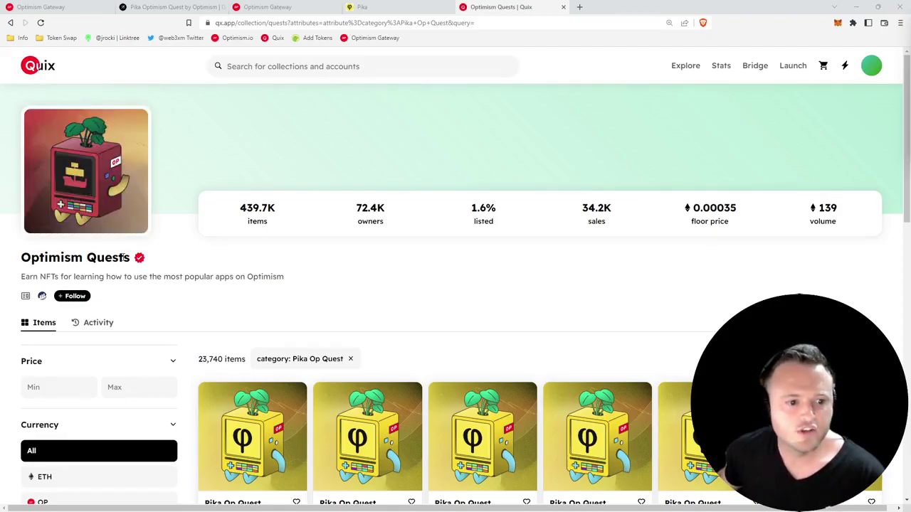
pyautogui.scroll(-3, 214, 313)
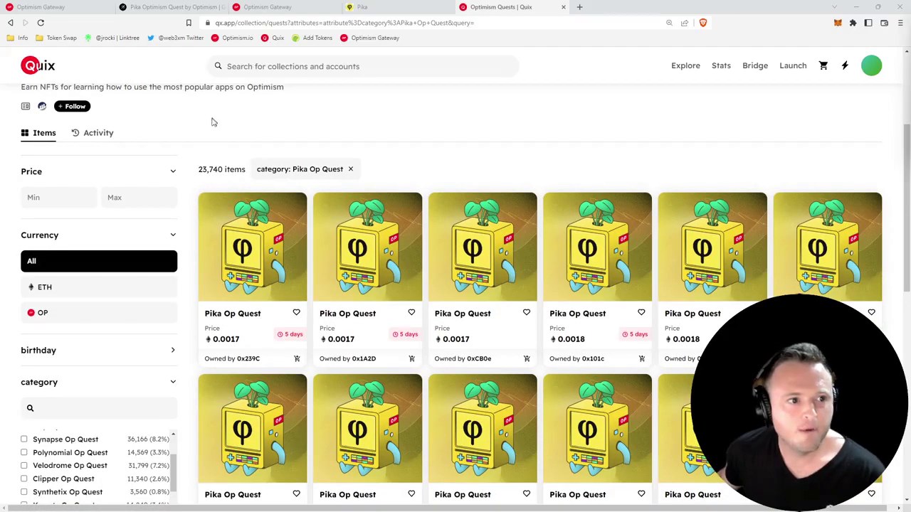
pyautogui.scroll(3, 211, 122)
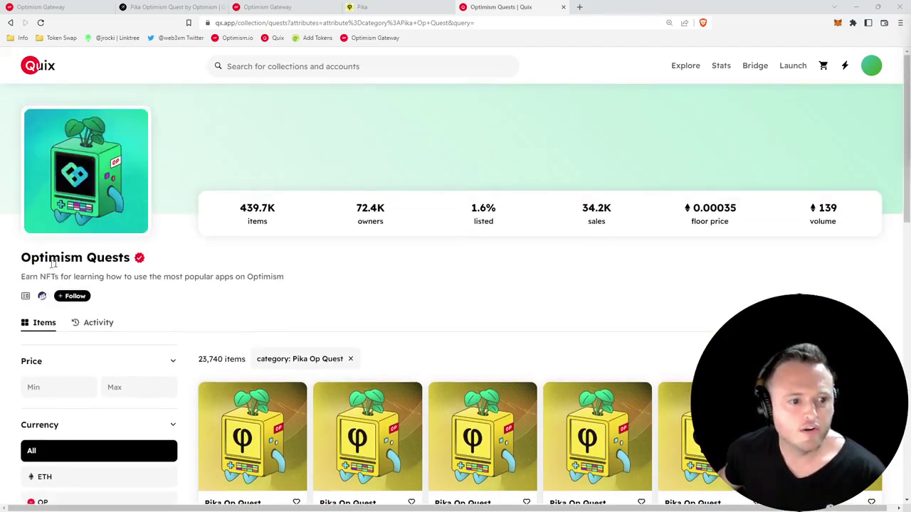
pyautogui.scroll(-4, 93, 264)
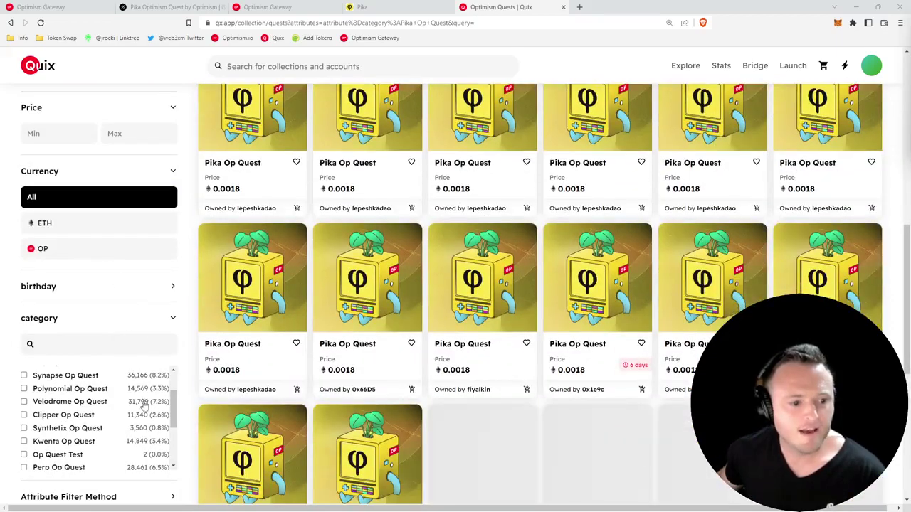
pyautogui.moveTo(172, 403)
pyautogui.mouseDown()
pyautogui.moveTo(176, 437)
pyautogui.moveTo(178, 392)
pyautogui.moveTo(176, 437)
pyautogui.mouseUp()
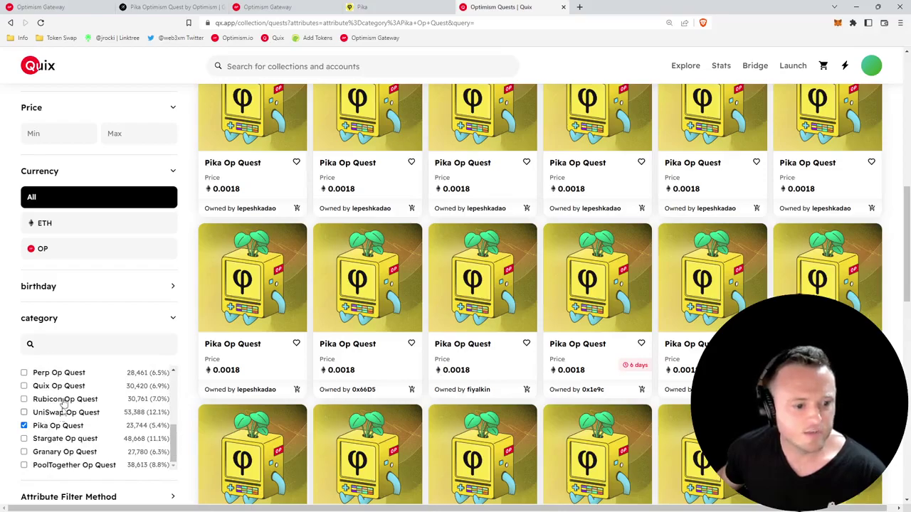
pyautogui.scroll(2, 189, 344)
pyautogui.scroll(3, 306, 244)
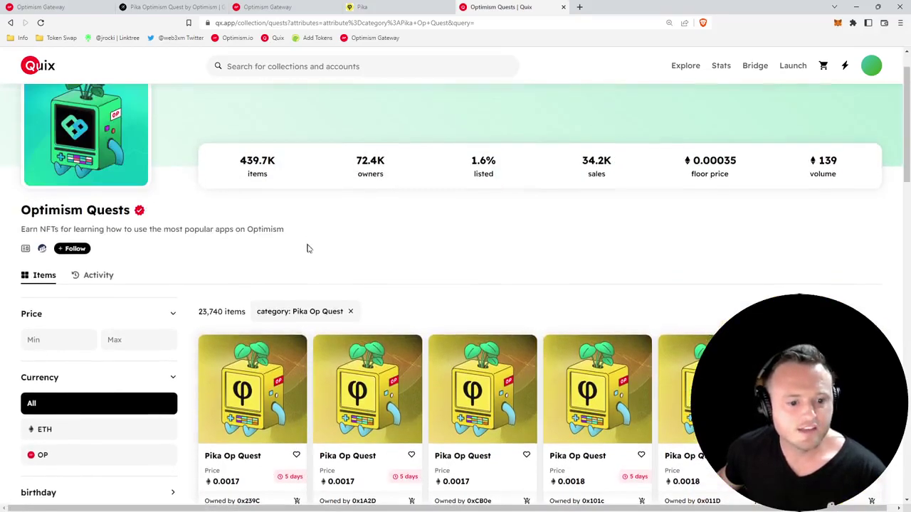
pyautogui.scroll(-2, 308, 249)
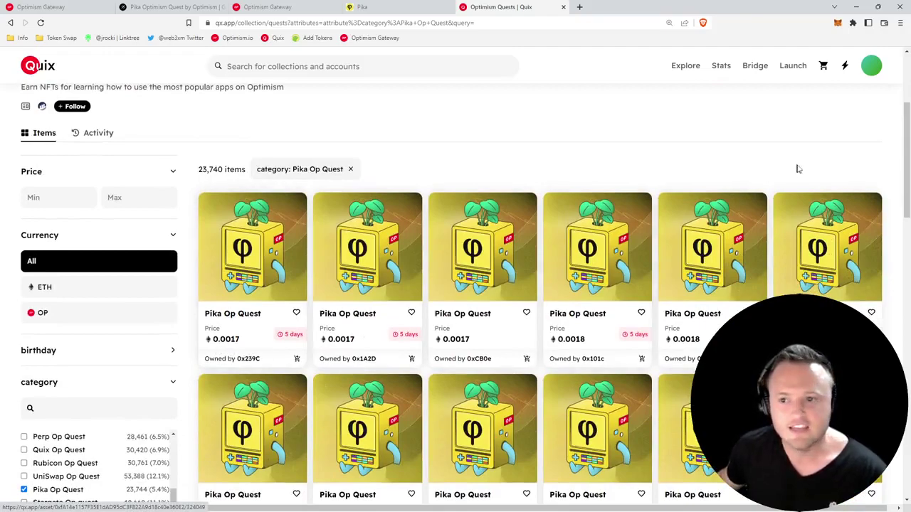
# Return to the USDC Vault and look over the reward Claim dialog
pyautogui.click(396, 12)
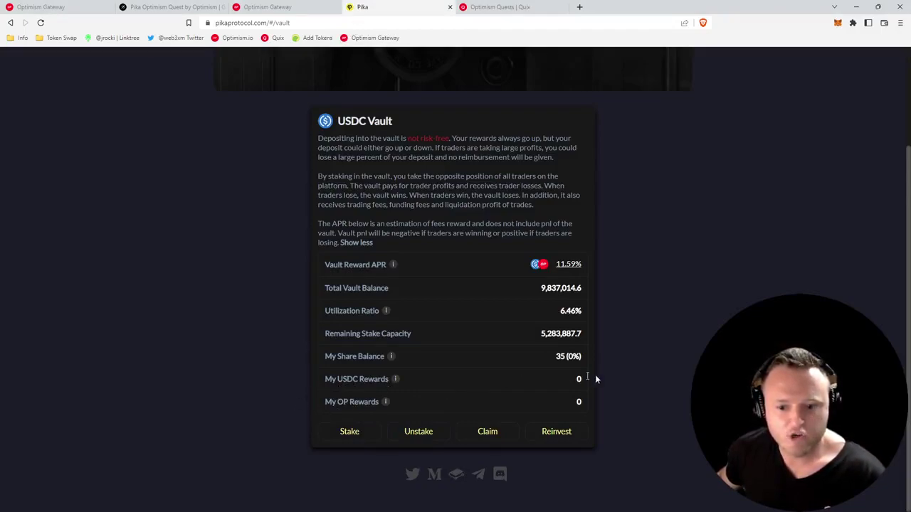
pyautogui.click(483, 433)
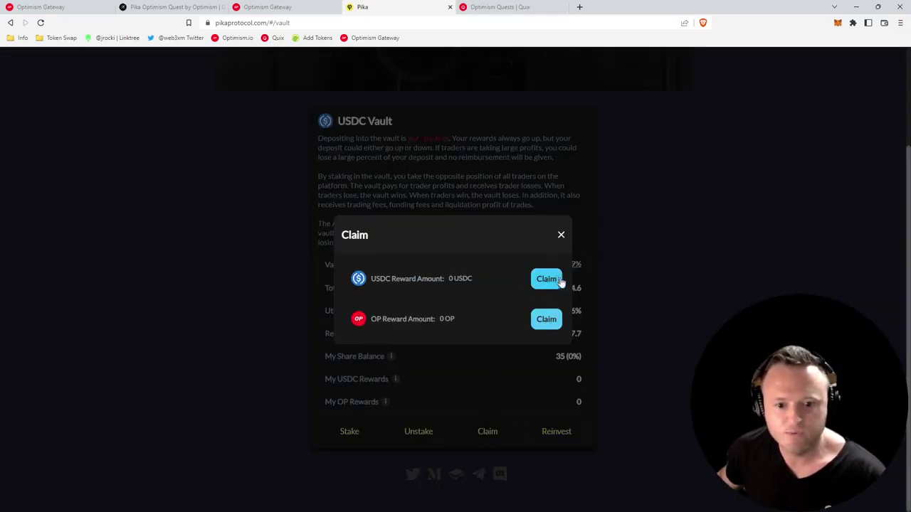
pyautogui.click(561, 235)
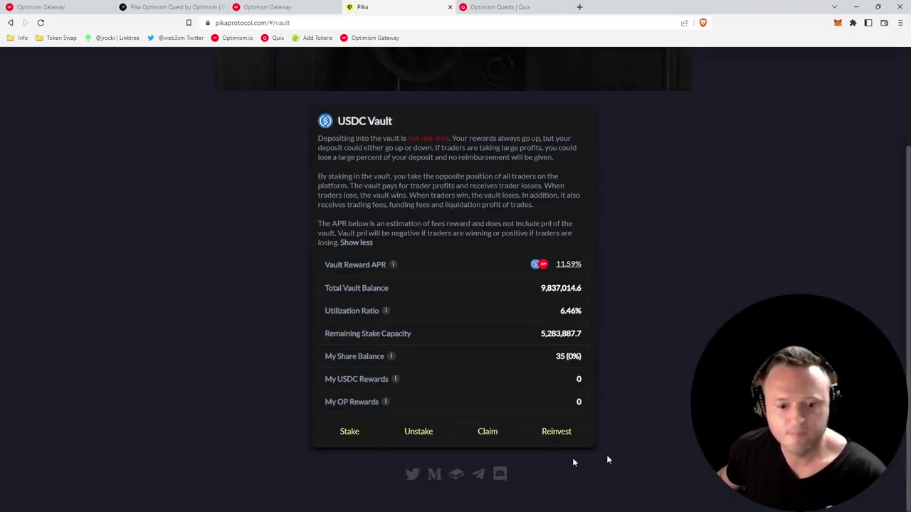
# Try withdrawing the full 35 USDC, which stays locked until 11/5/2022
pyautogui.click(418, 436)
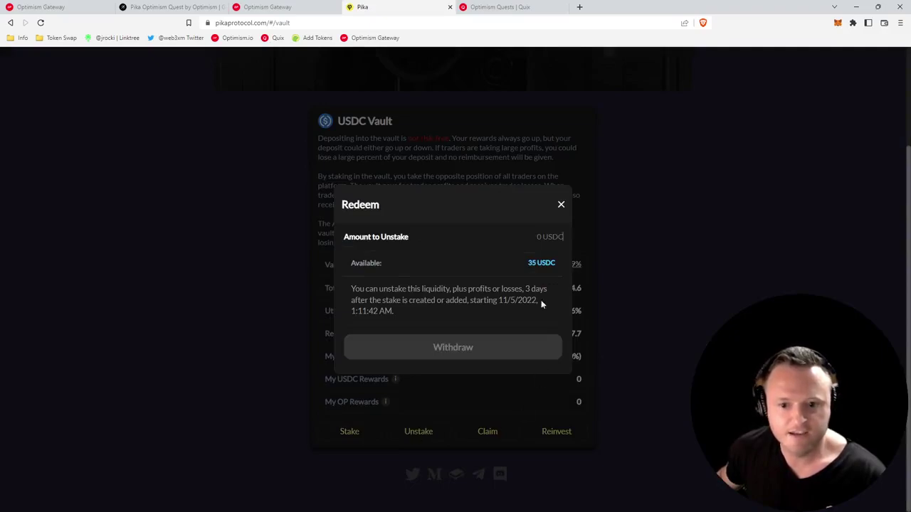
pyautogui.click(543, 266)
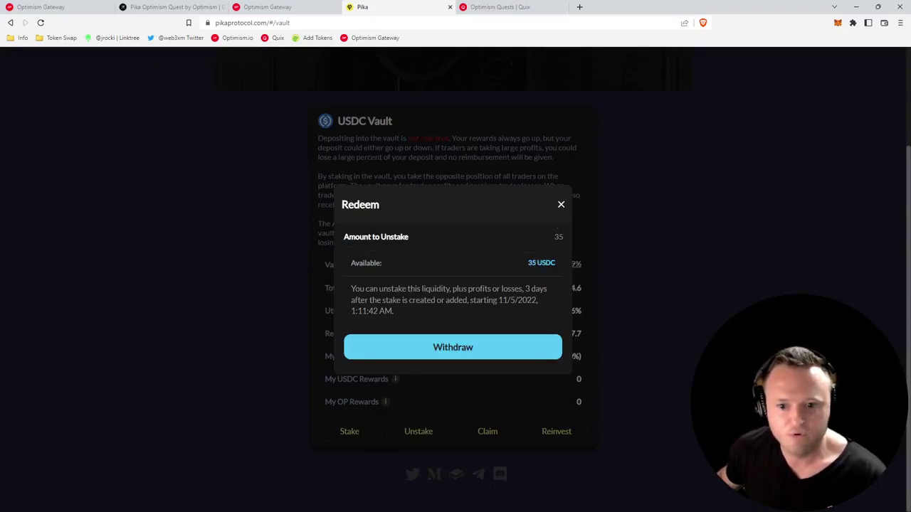
pyautogui.click(445, 349)
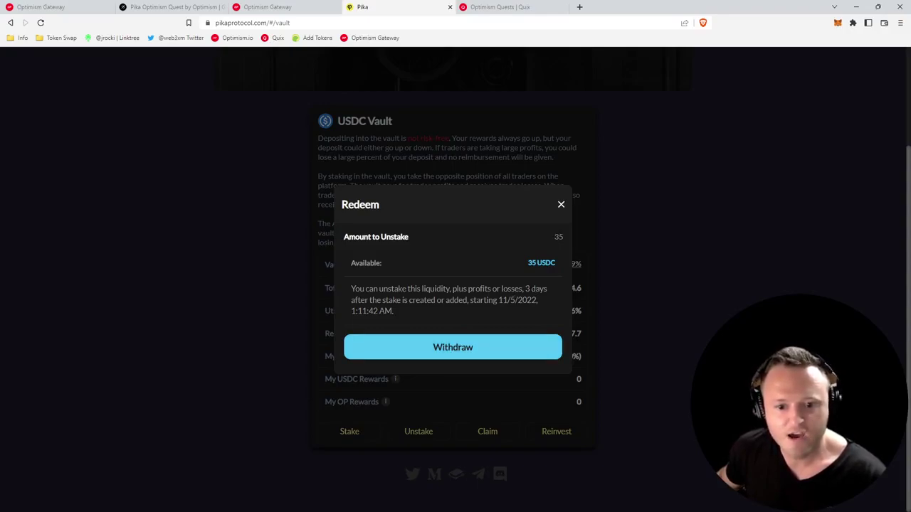
pyautogui.moveTo(481, 300); pyautogui.dragTo(538, 300)
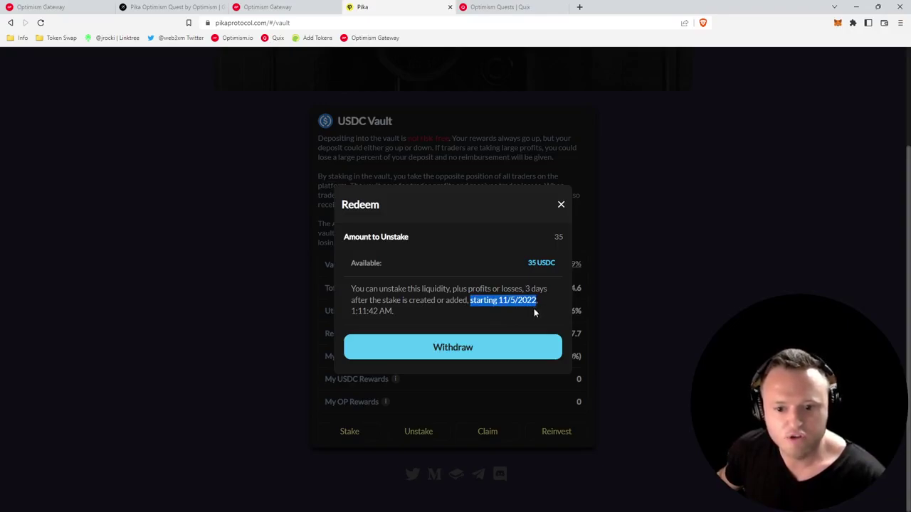
pyautogui.click(464, 356)
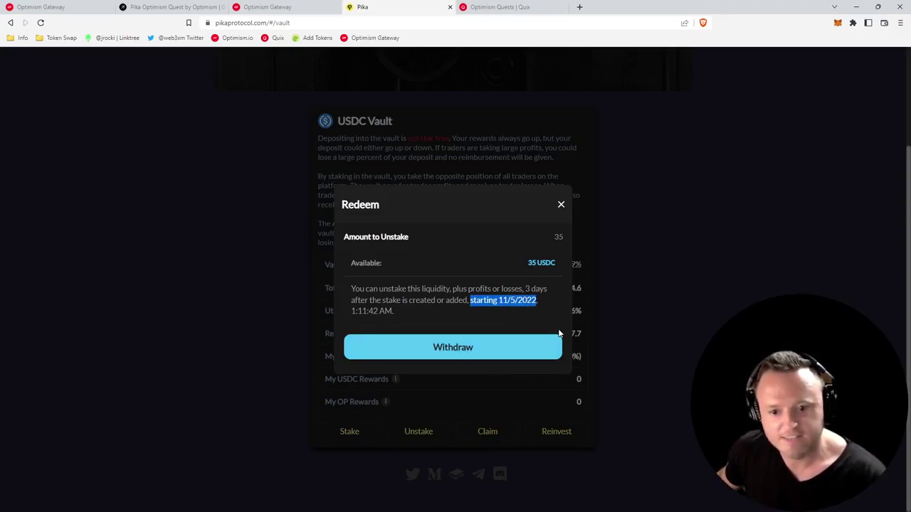
pyautogui.click(561, 206)
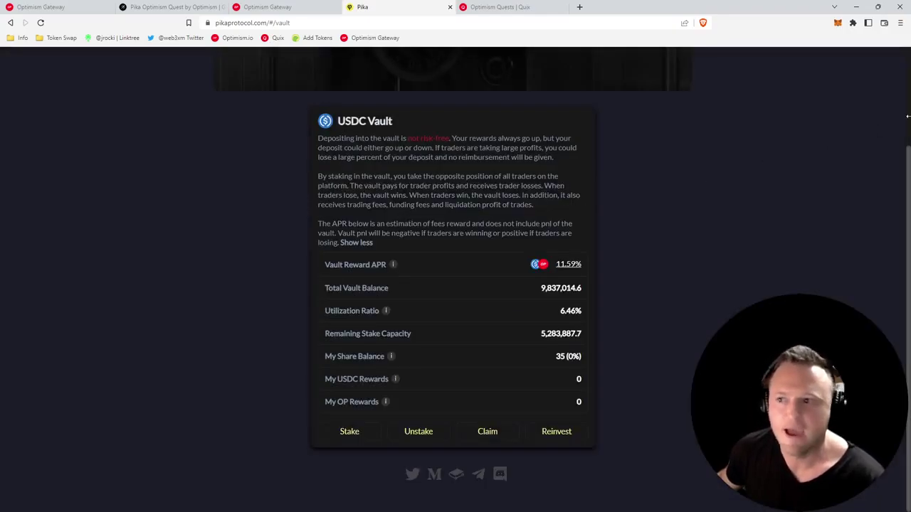
# Switch to the Optimism quests tab with Ctrl+1 and scroll to the Master options, perps section
pyautogui.hotkey('ctrl', '1')
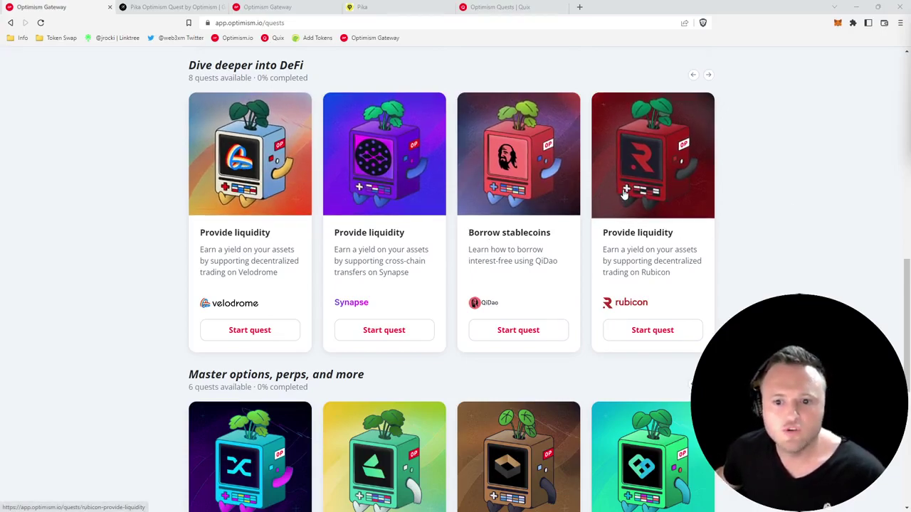
pyautogui.scroll(3, 818, 193)
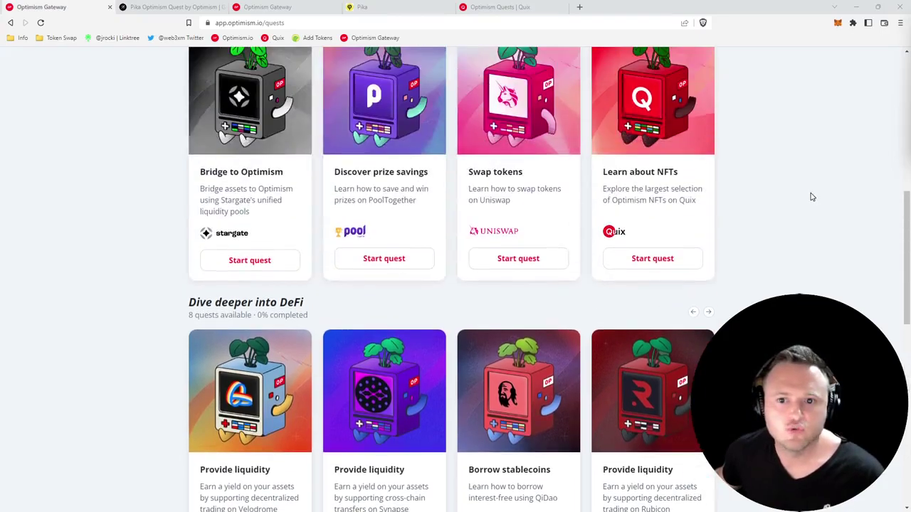
pyautogui.scroll(3, 809, 197)
pyautogui.scroll(-3, 806, 199)
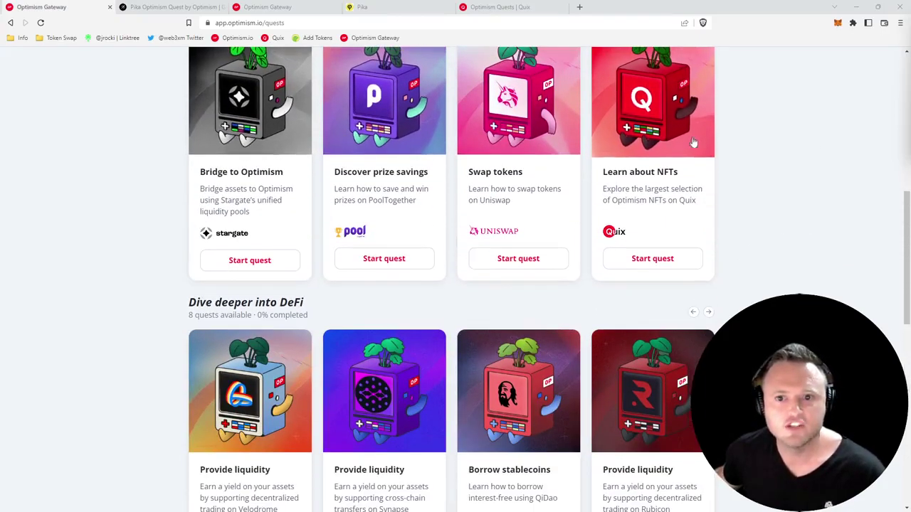
pyautogui.scroll(-3, 283, 273)
pyautogui.scroll(-3, 703, 297)
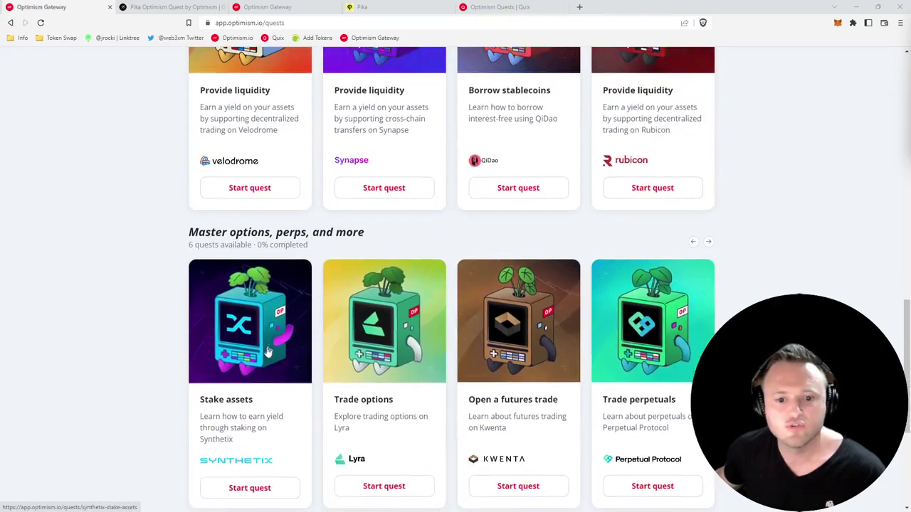